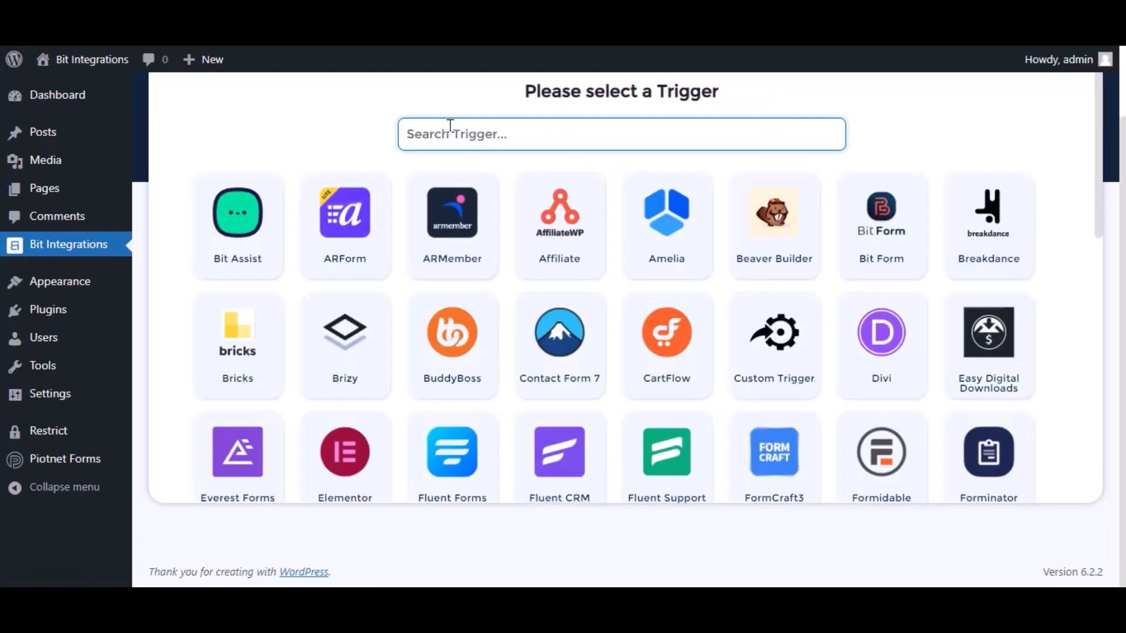
Step: Set Piotnet Forms as the trigger and select its Contact Forms form
text(pio)
click(712, 234)
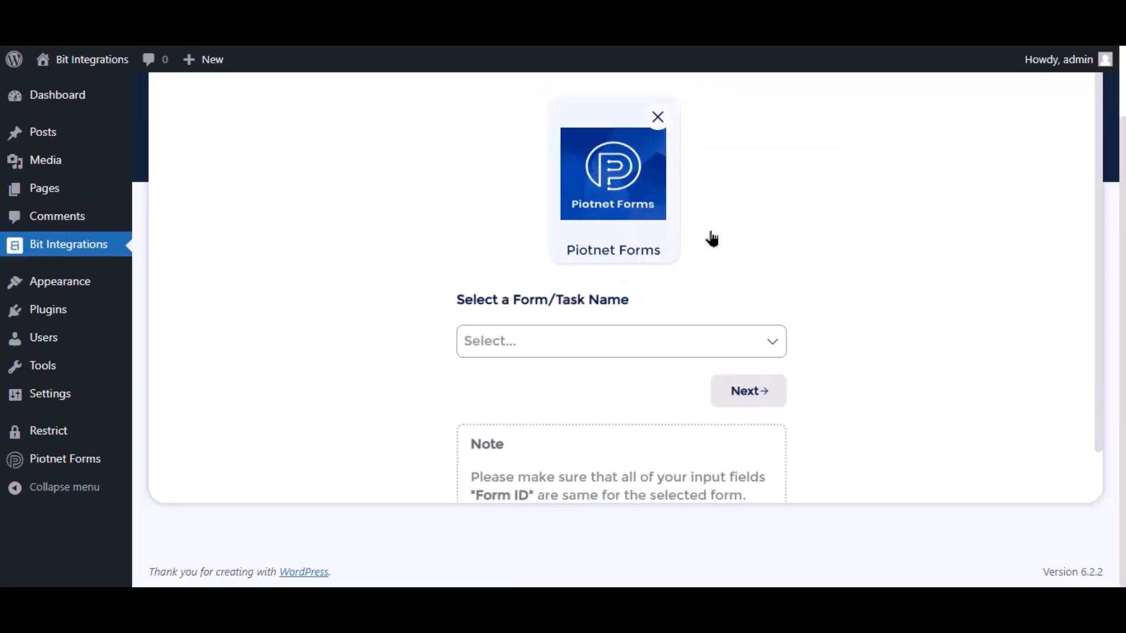
click(539, 351)
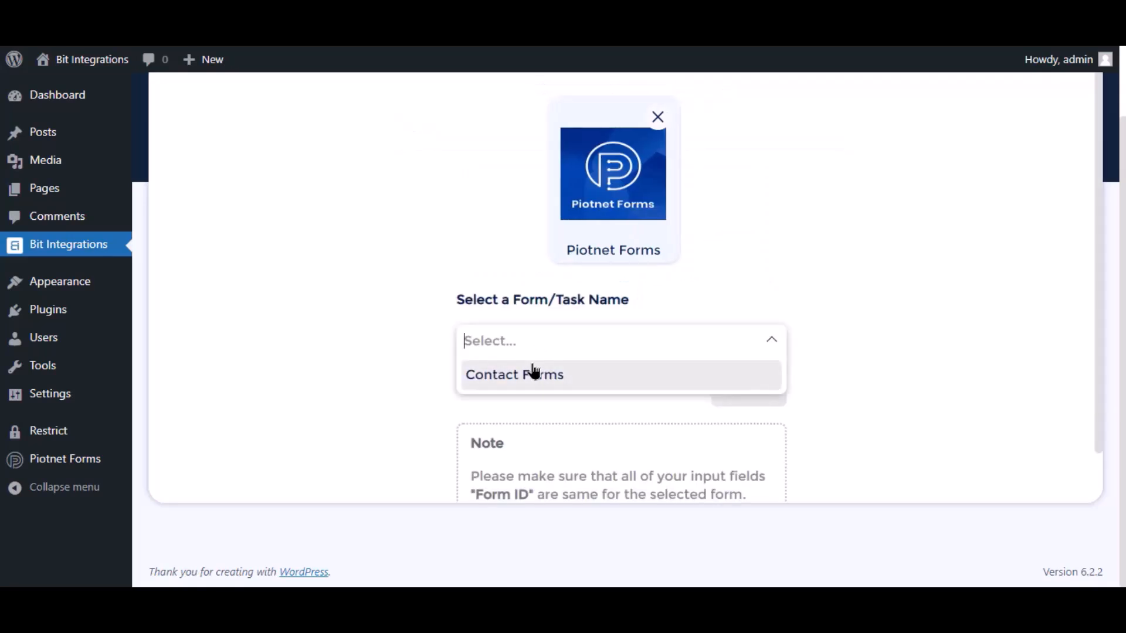
click(531, 373)
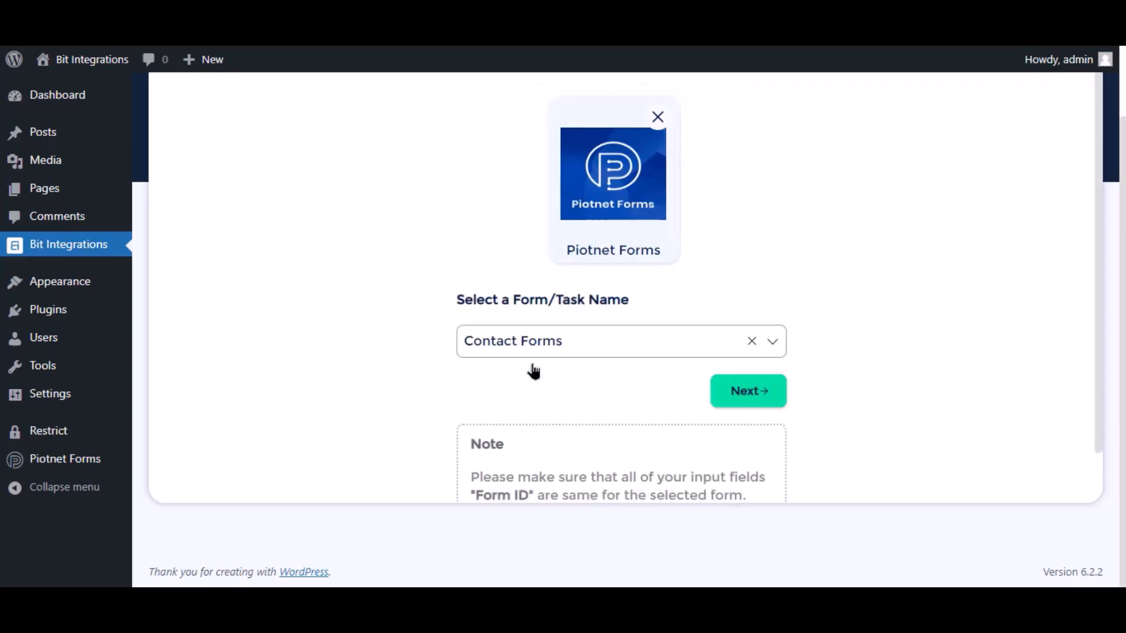
Step: Continue to the action step and choose Discord, found by searching 'dis'
click(747, 392)
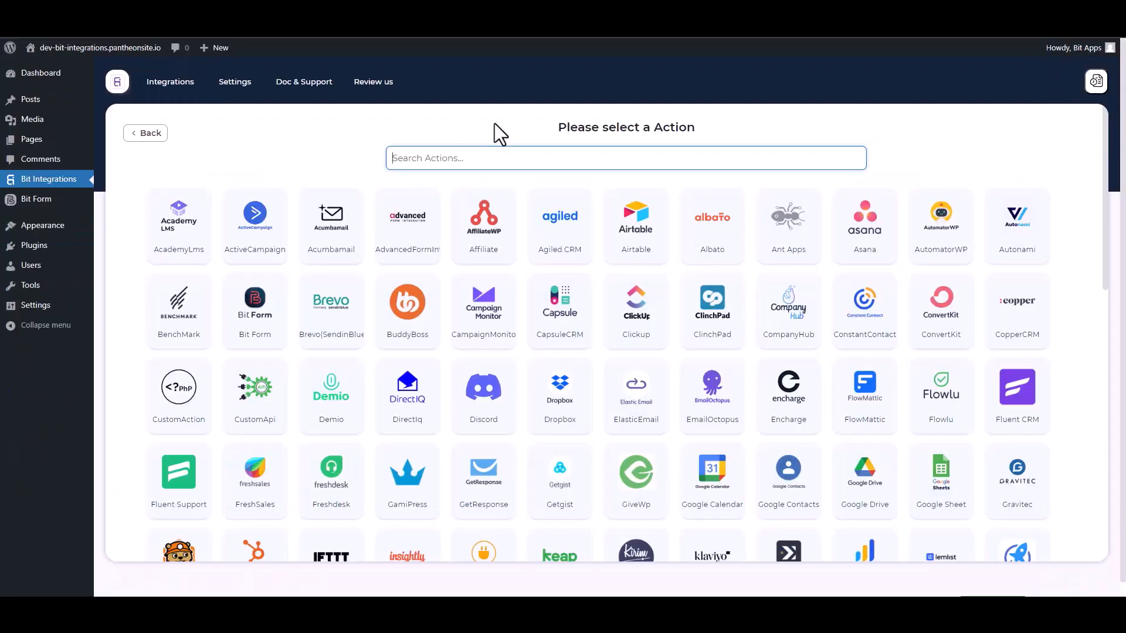
text(dis)
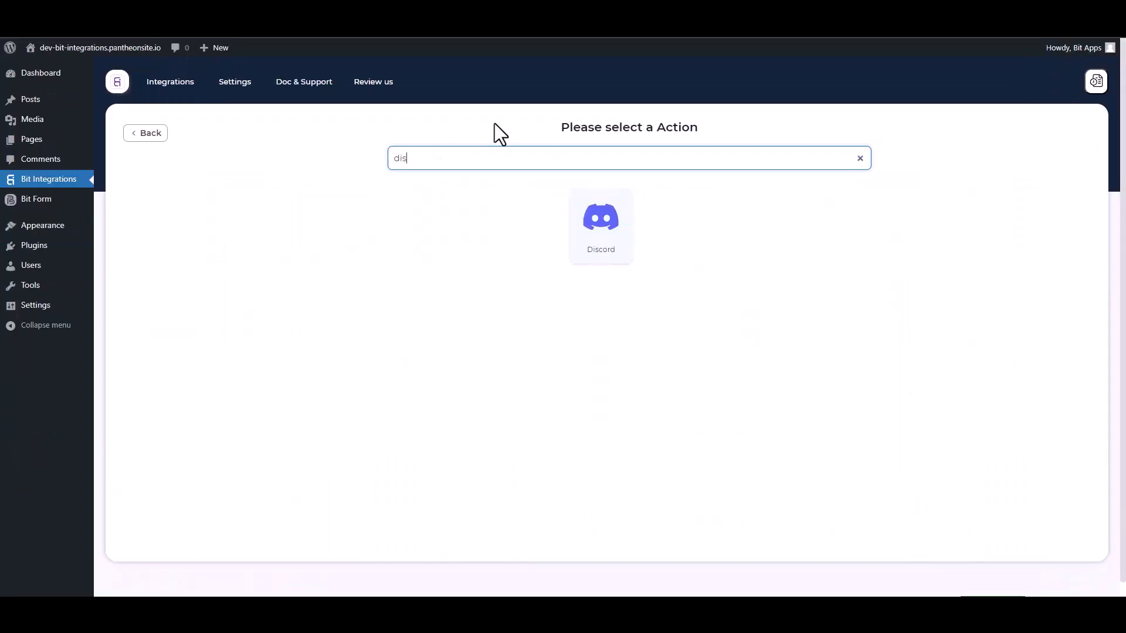
click(623, 253)
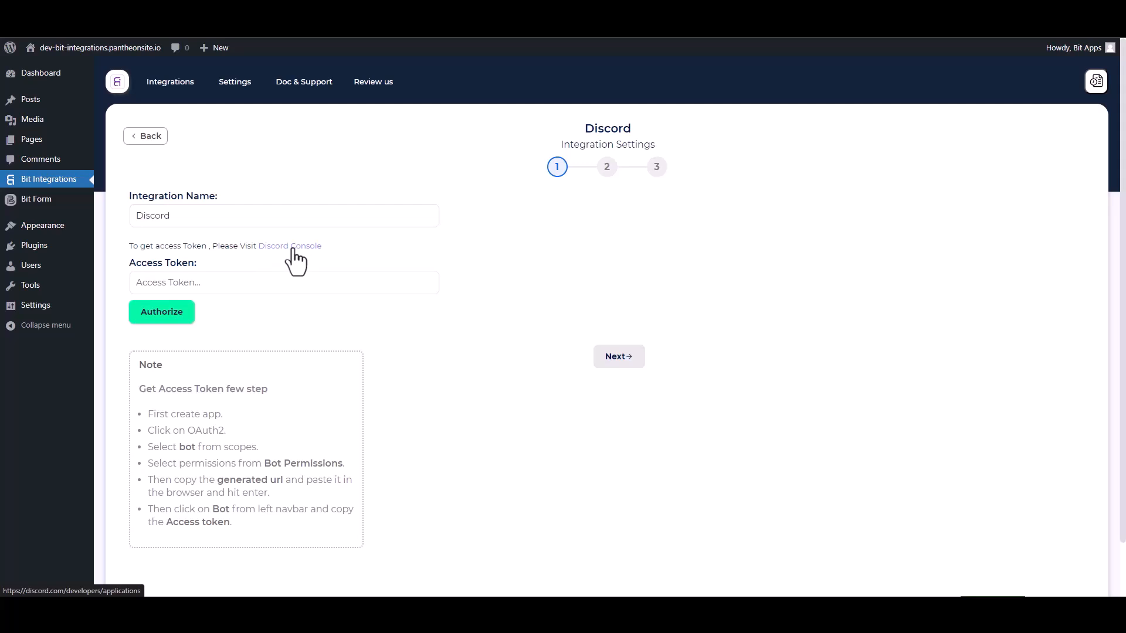
Step: From the Discord console link, create a new application named 'Bit Integrations' after accepting the terms
click(293, 247)
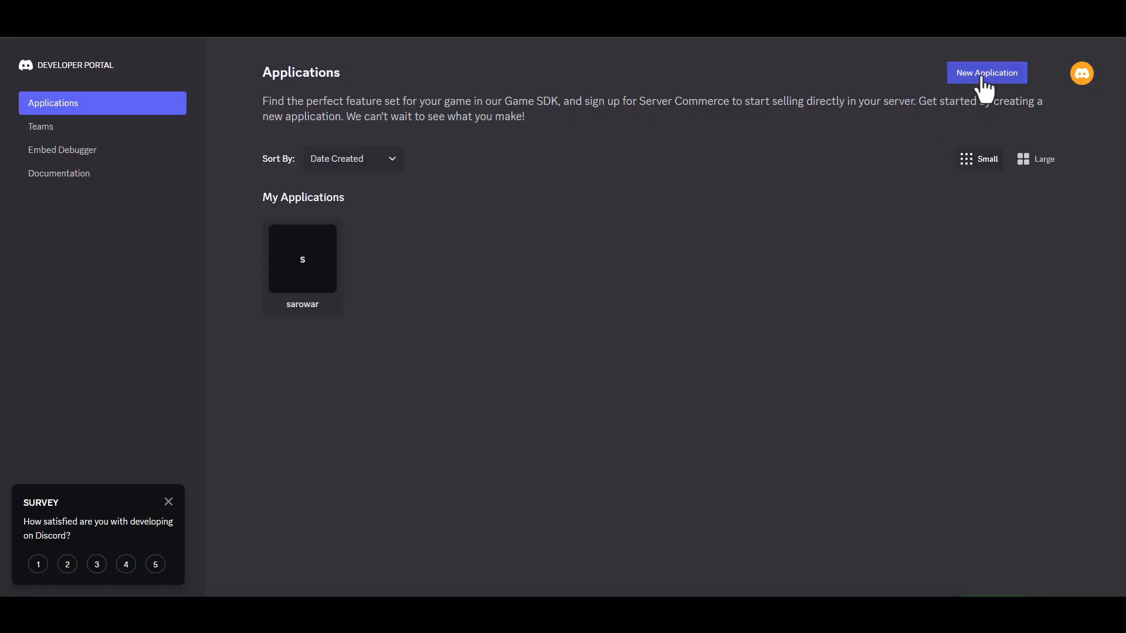
click(979, 78)
click(504, 297)
text(Bit)
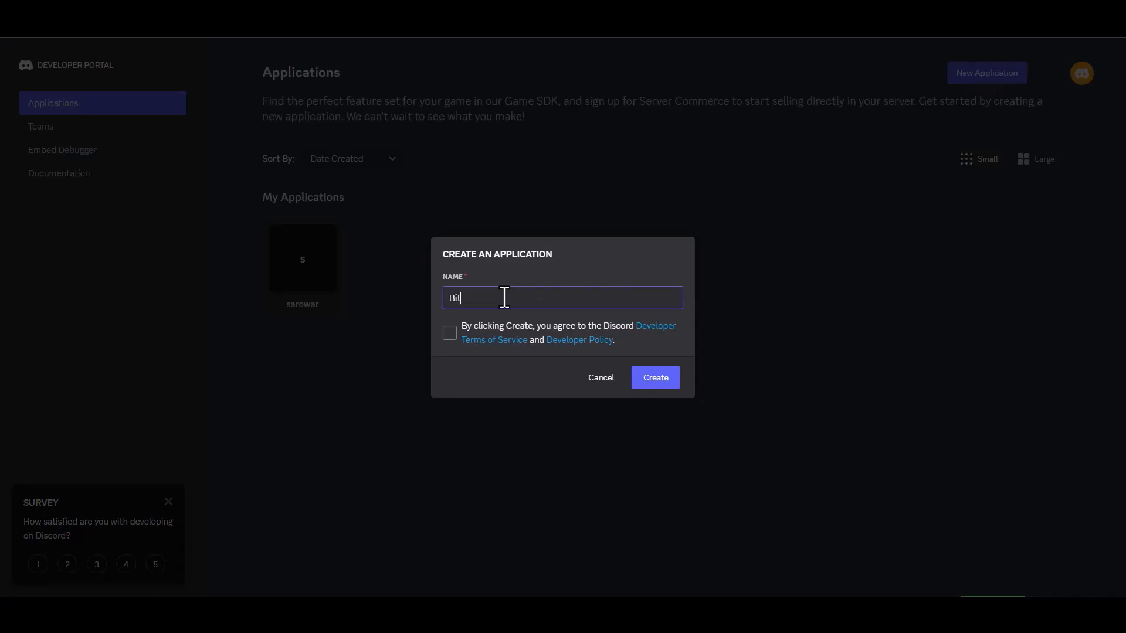
text( Integ)
text(ratu)
text(ons)
click(449, 334)
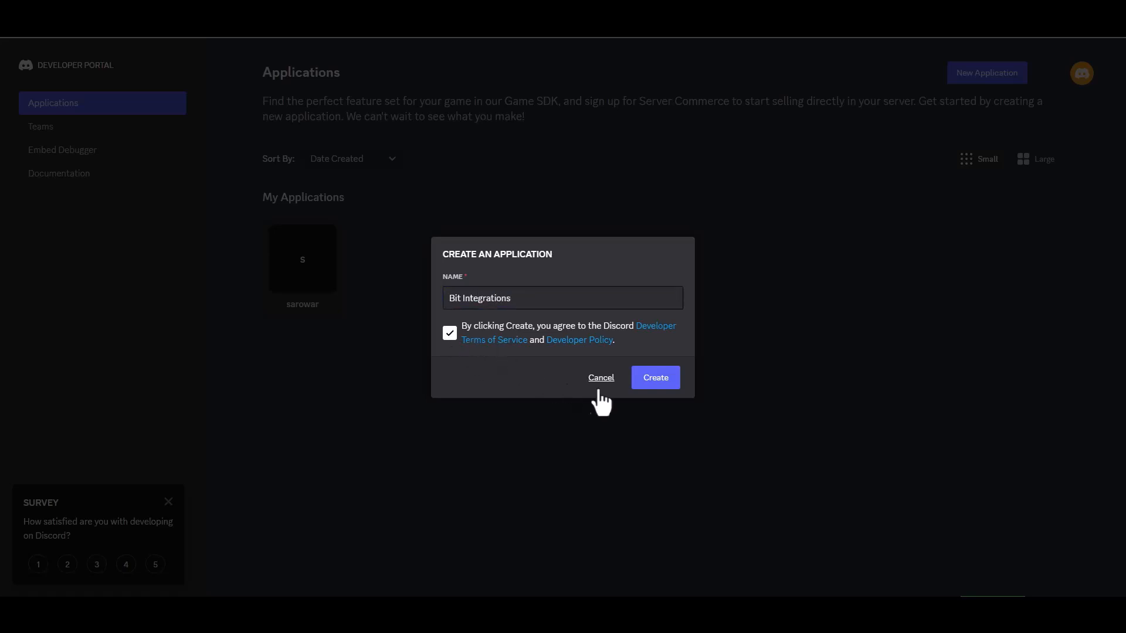
click(642, 387)
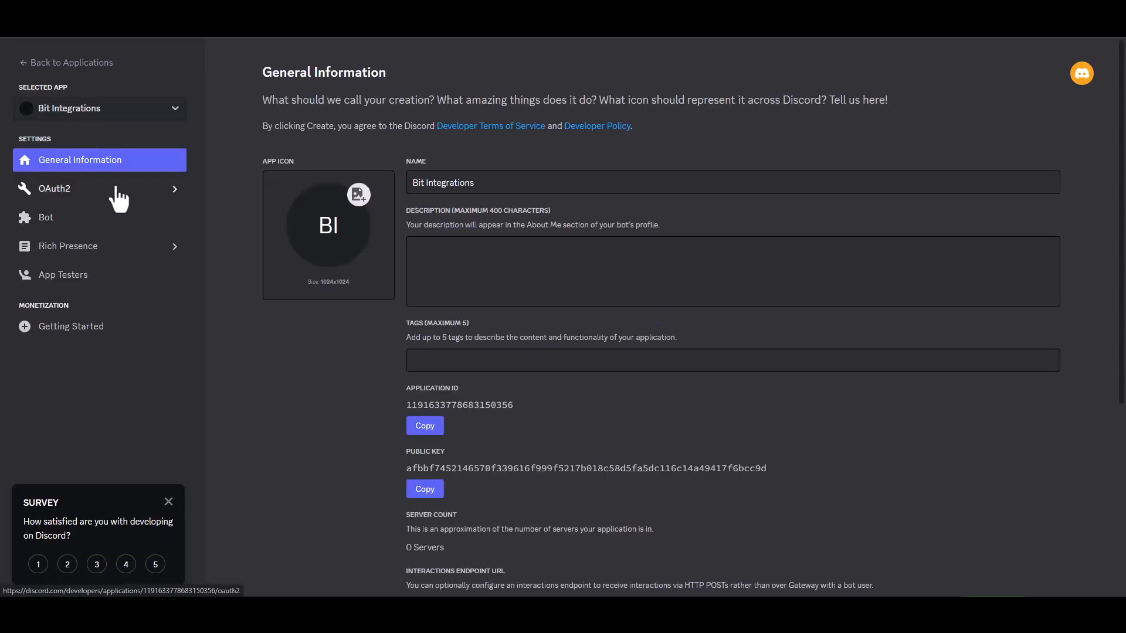
Step: In OAuth2 URL Generator, build an invite URL with bot scope and Administrator permission, and copy it
click(82, 197)
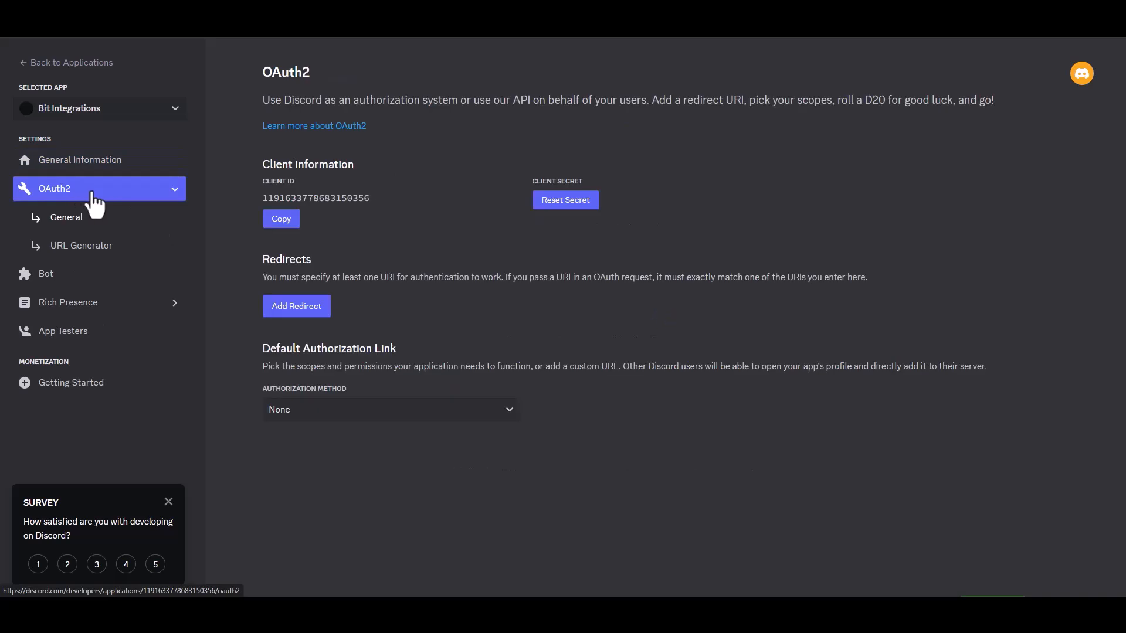
click(107, 250)
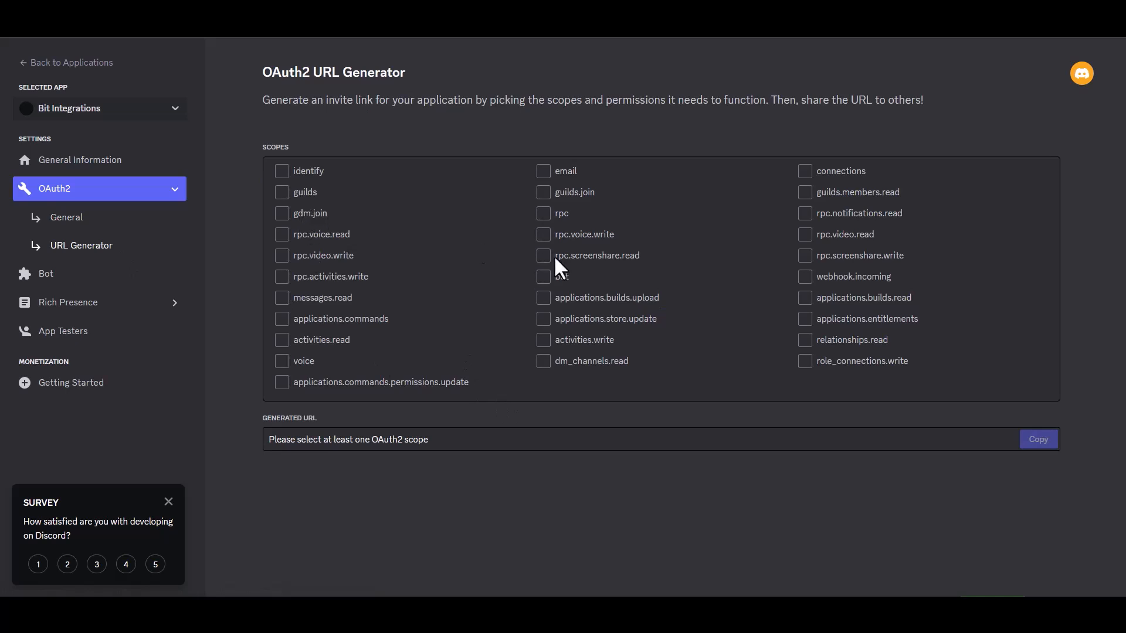
click(548, 281)
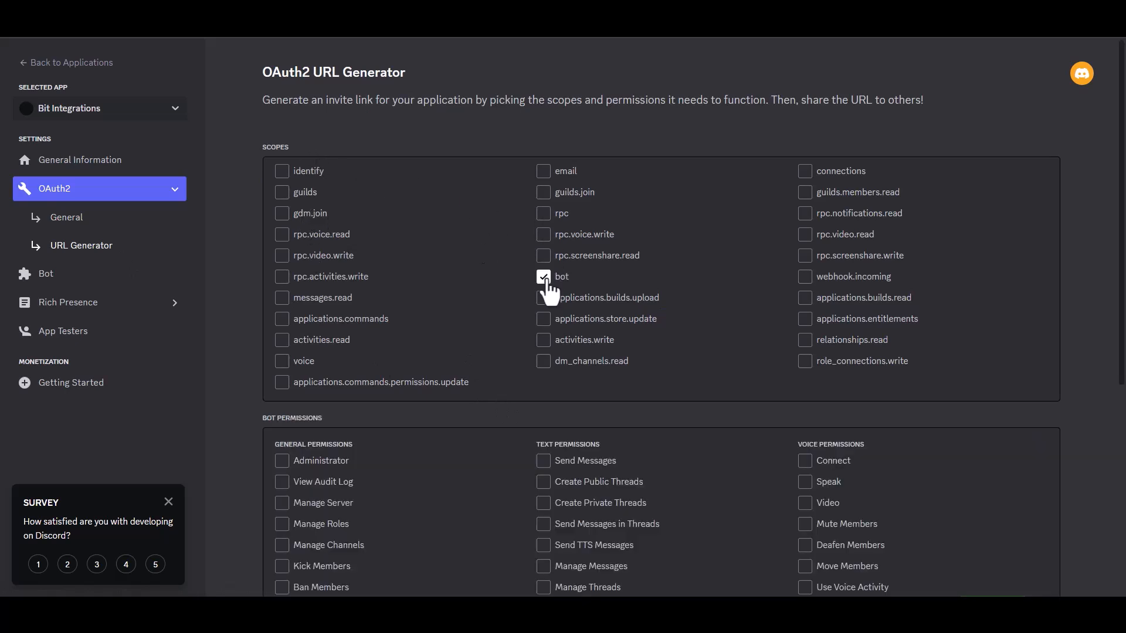
scroll(1075, 303, down, 4)
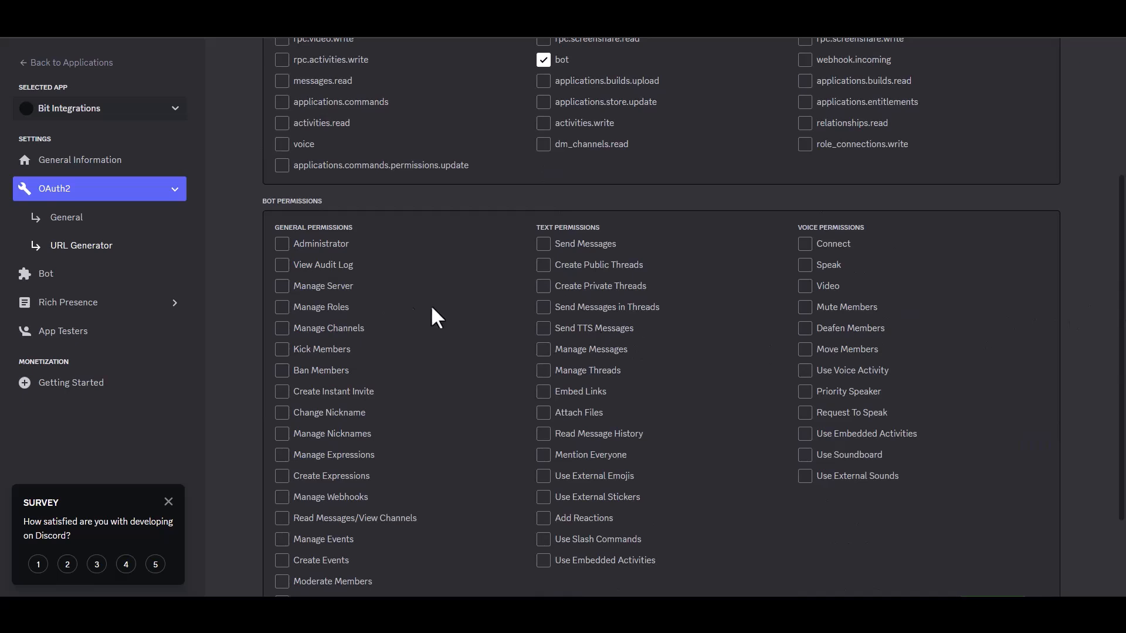
click(283, 245)
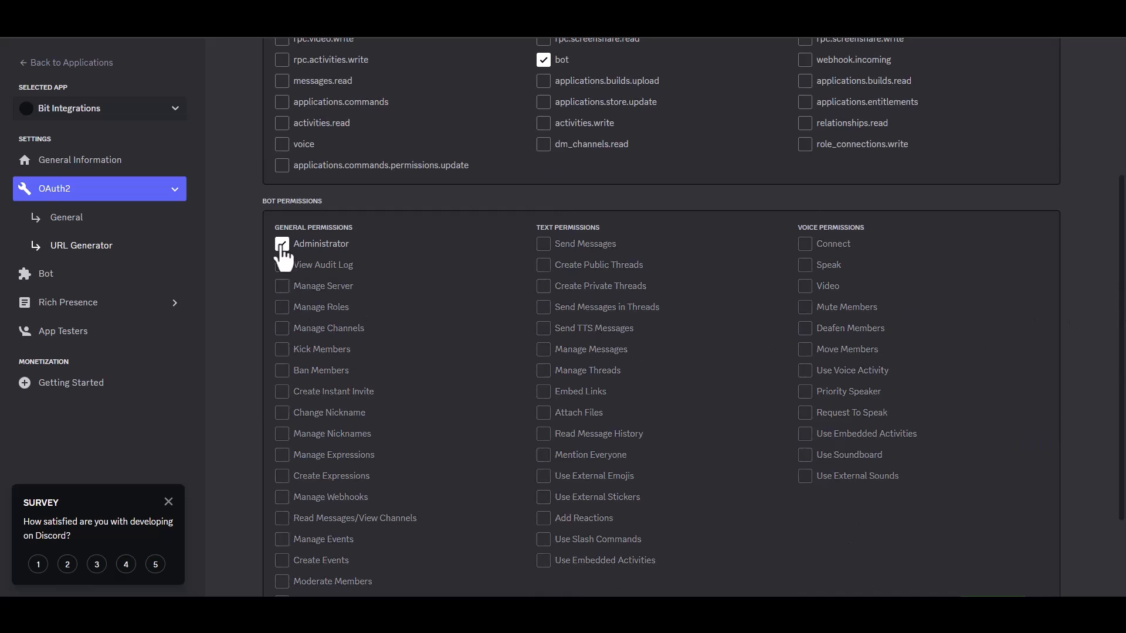
scroll(1120, 421, down, 2)
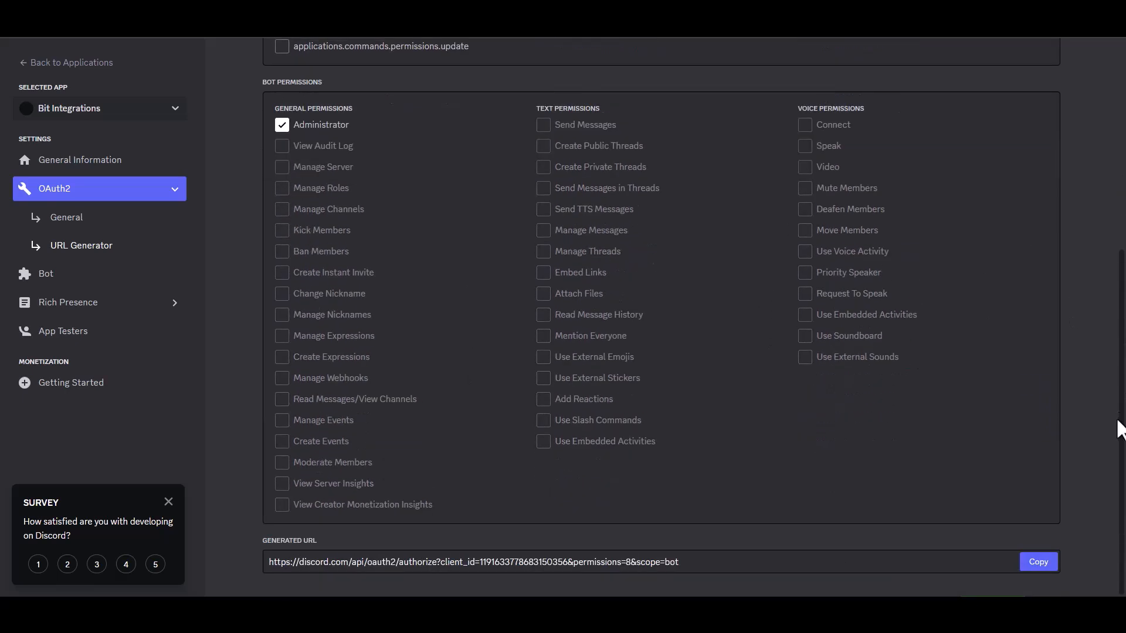
click(1041, 561)
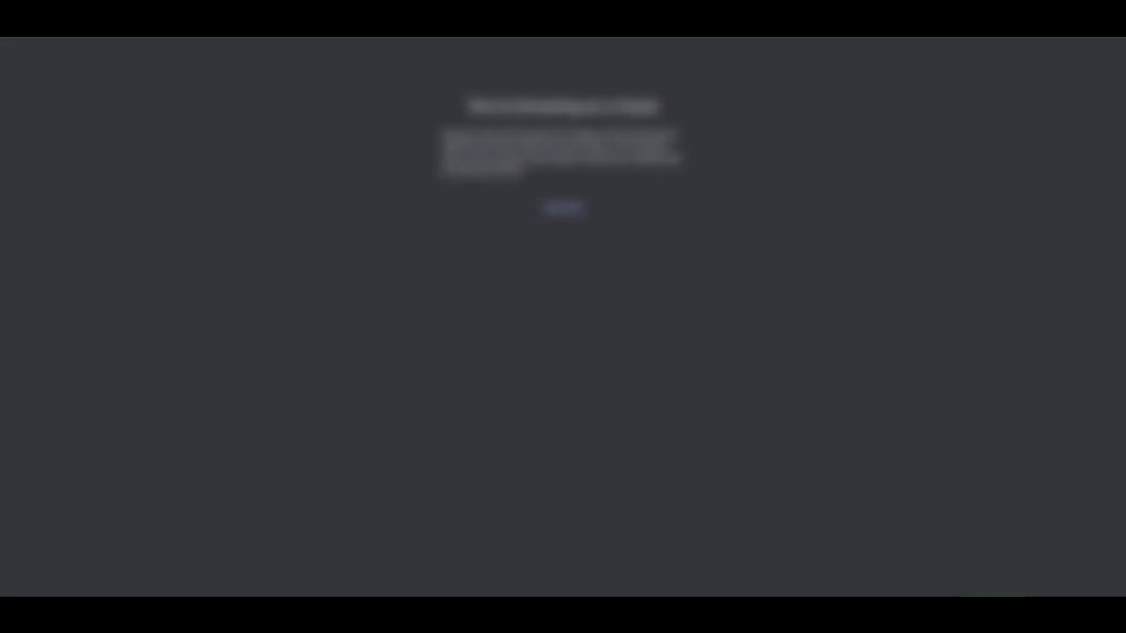
Step: Open the pasted invite link, authorize the bot on your own server, and go to that server
key(ctrl+v)
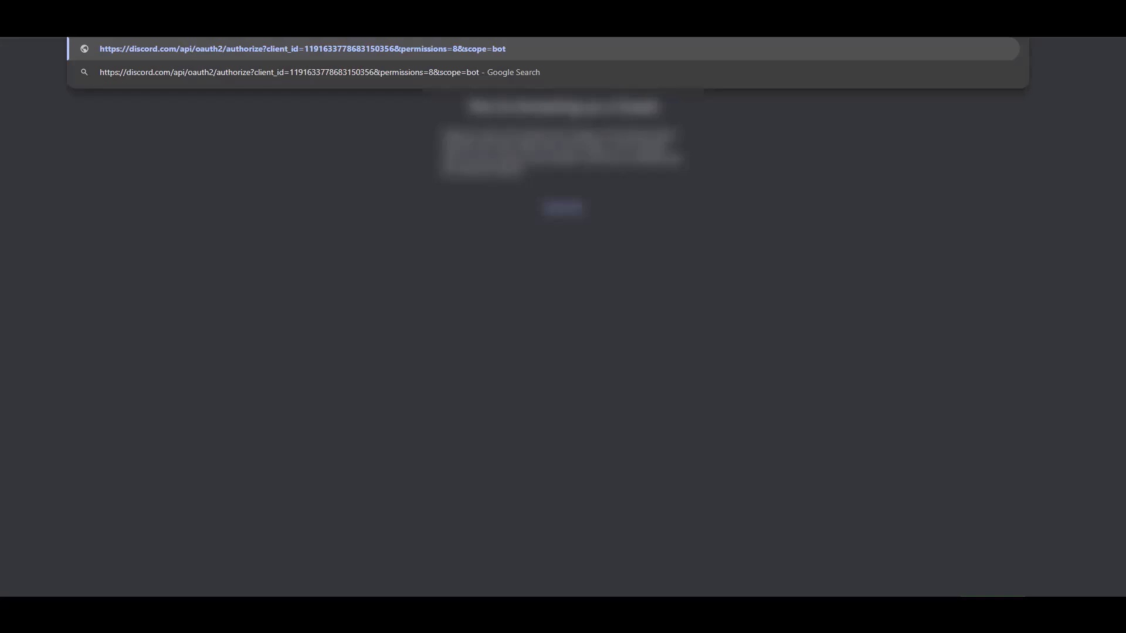
key(Return)
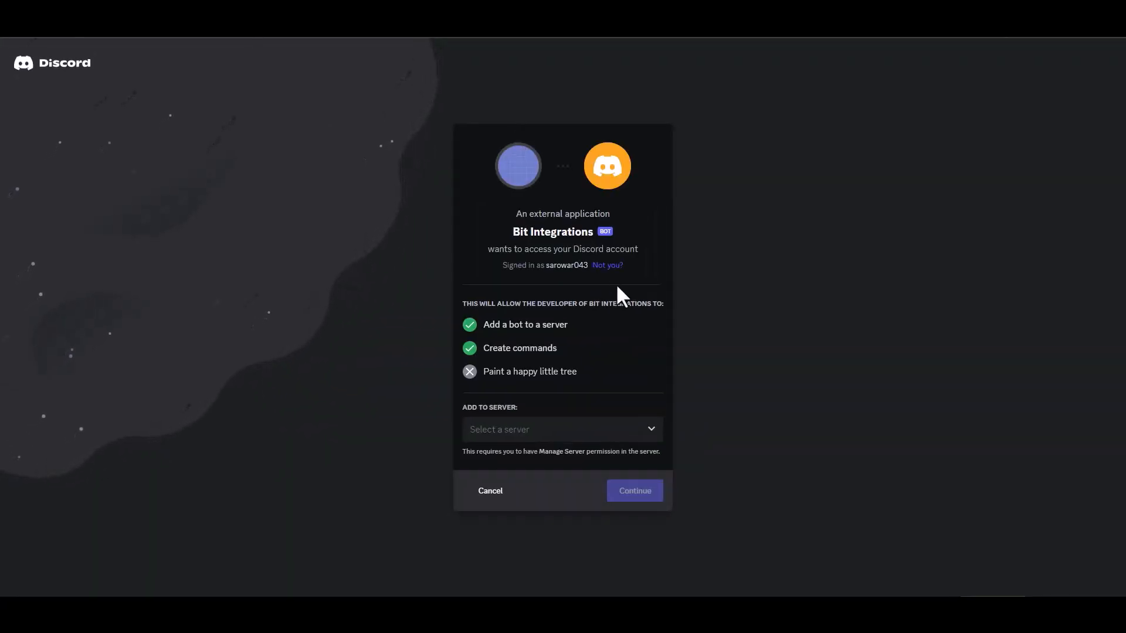
click(548, 439)
click(513, 455)
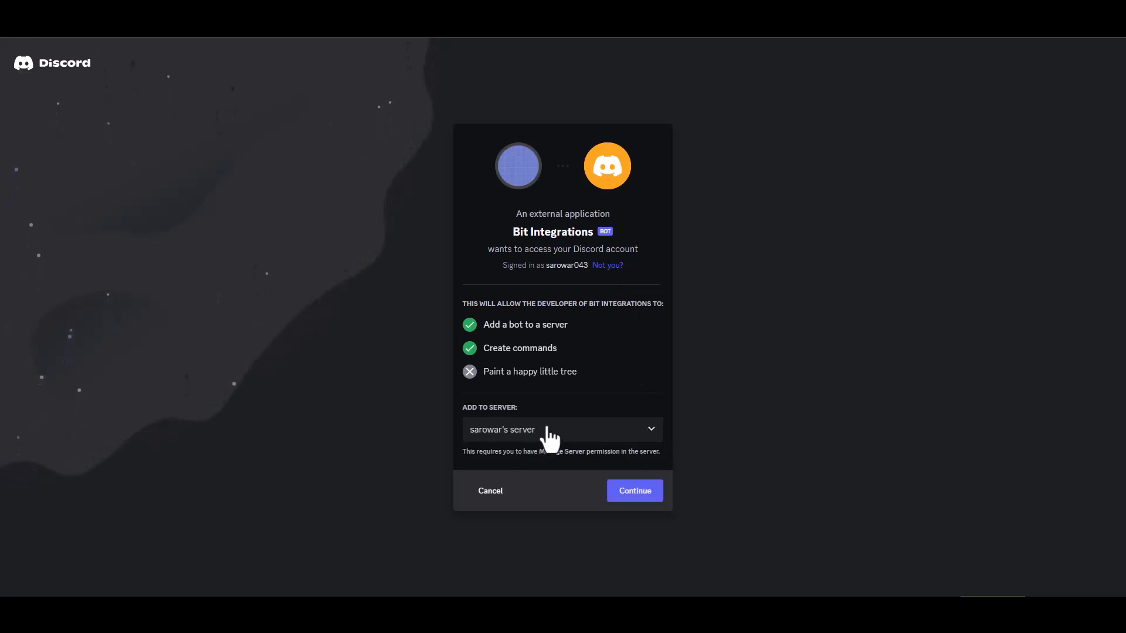
click(634, 494)
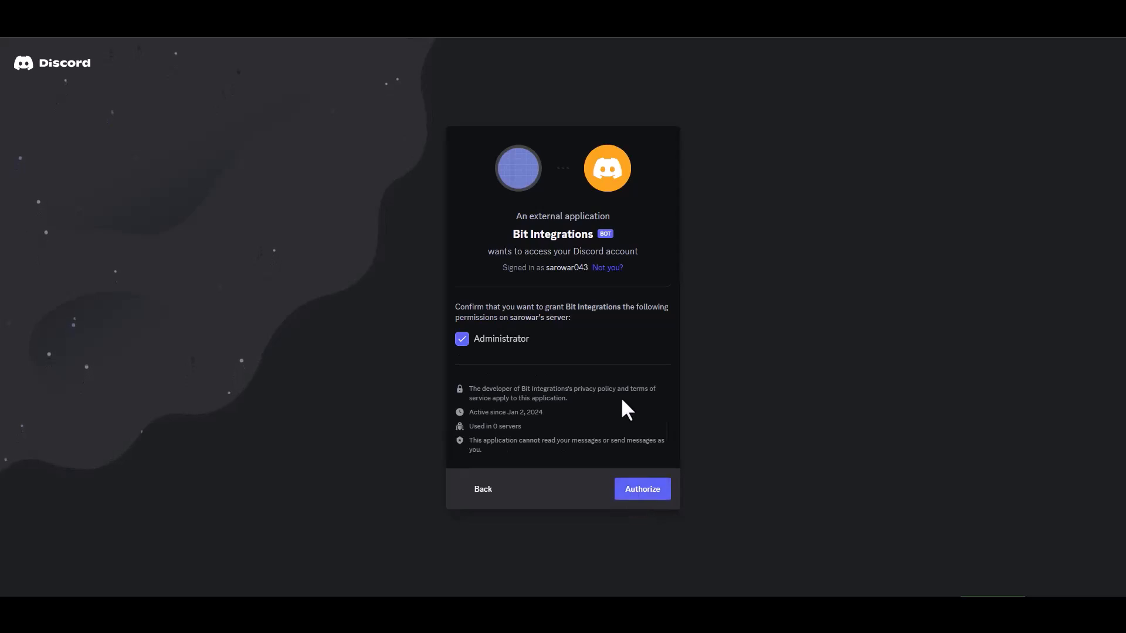
click(640, 489)
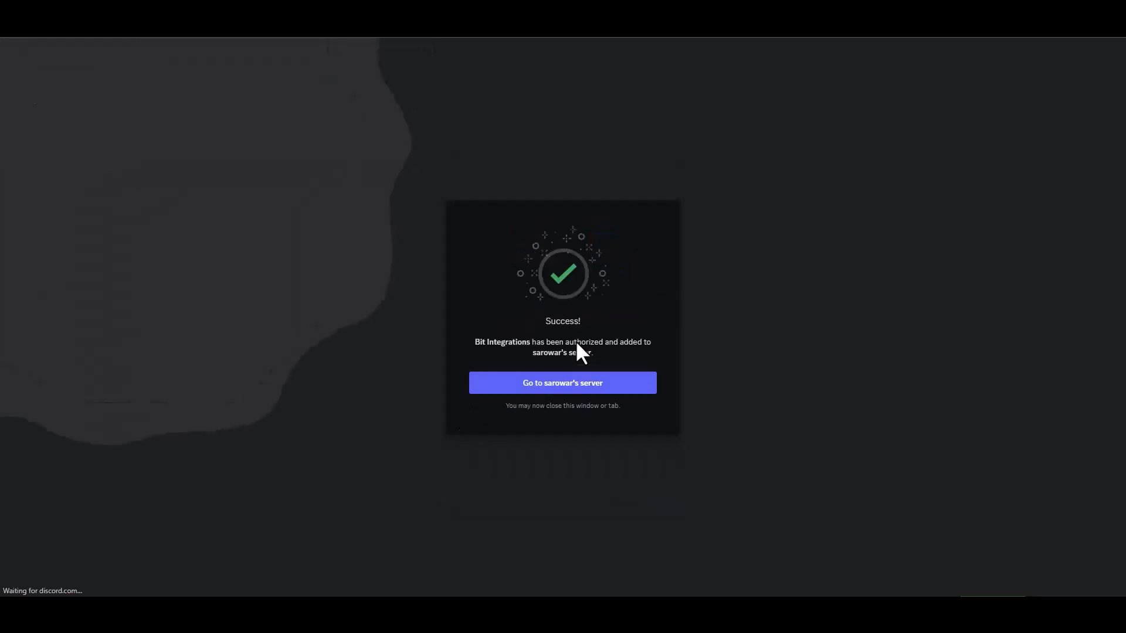
click(581, 386)
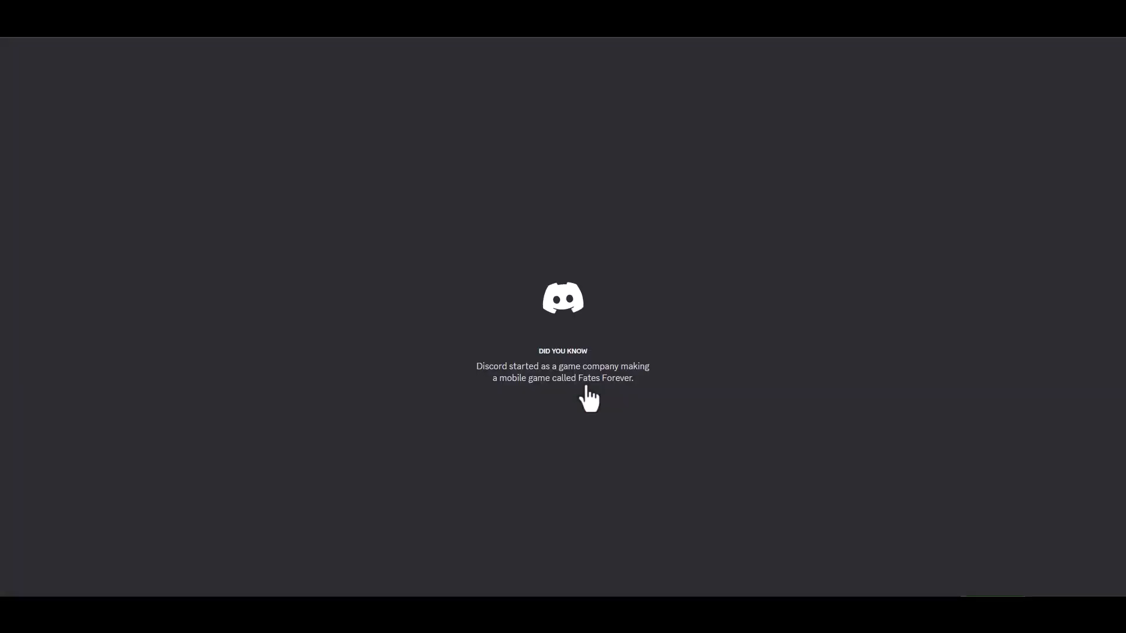
Step: Reset the app's bot token, copy the new token, and paste it into the Access Token field
click(987, 539)
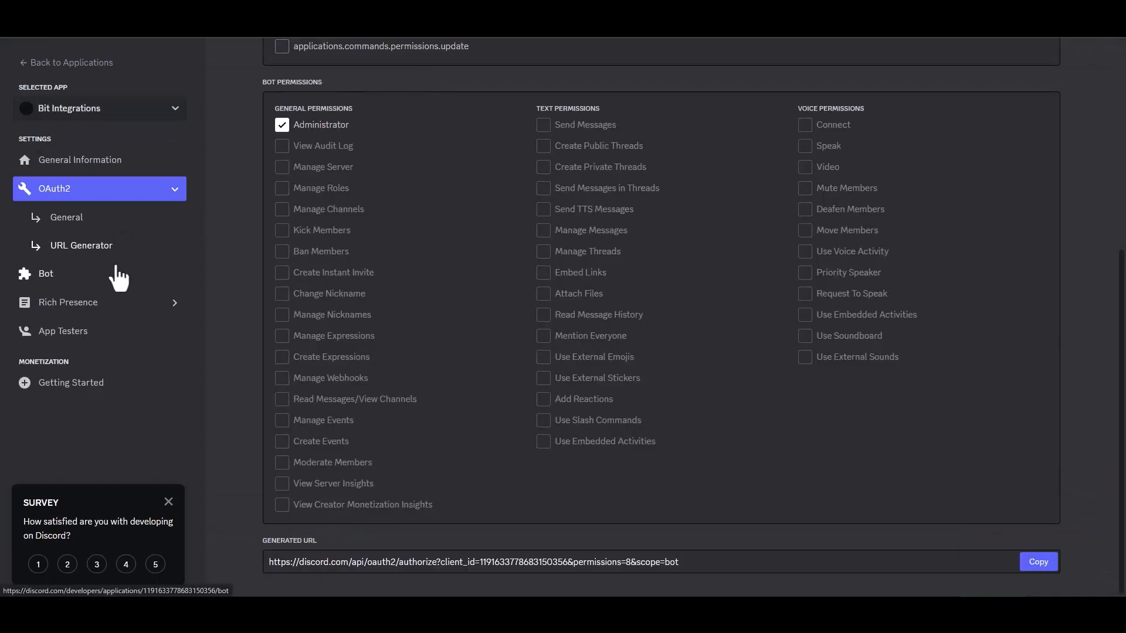
click(76, 274)
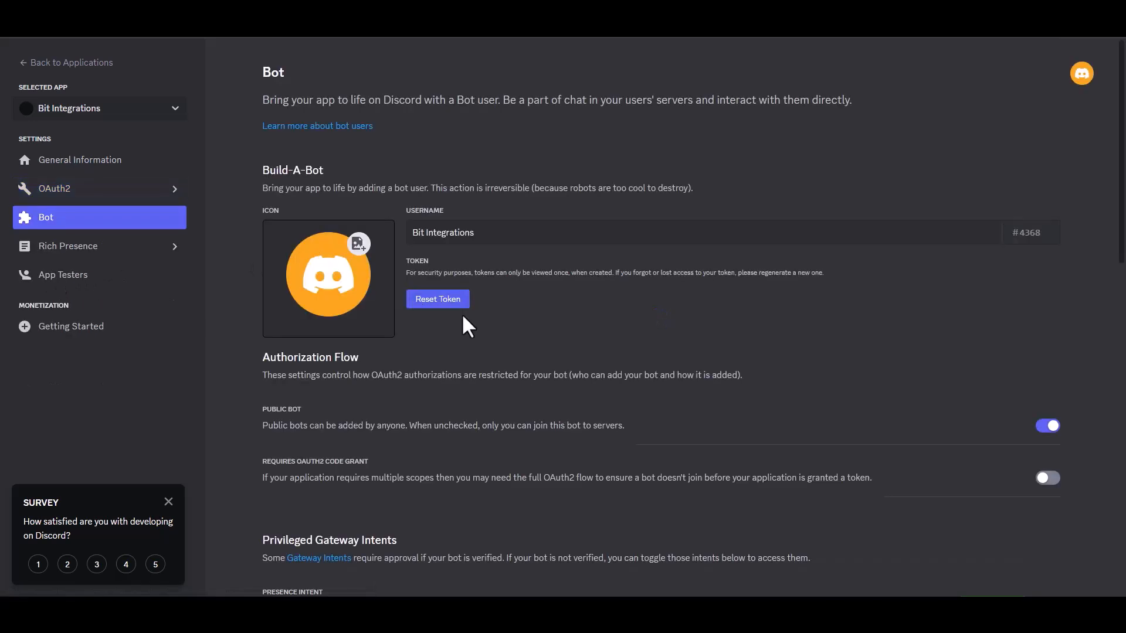
click(445, 306)
click(662, 355)
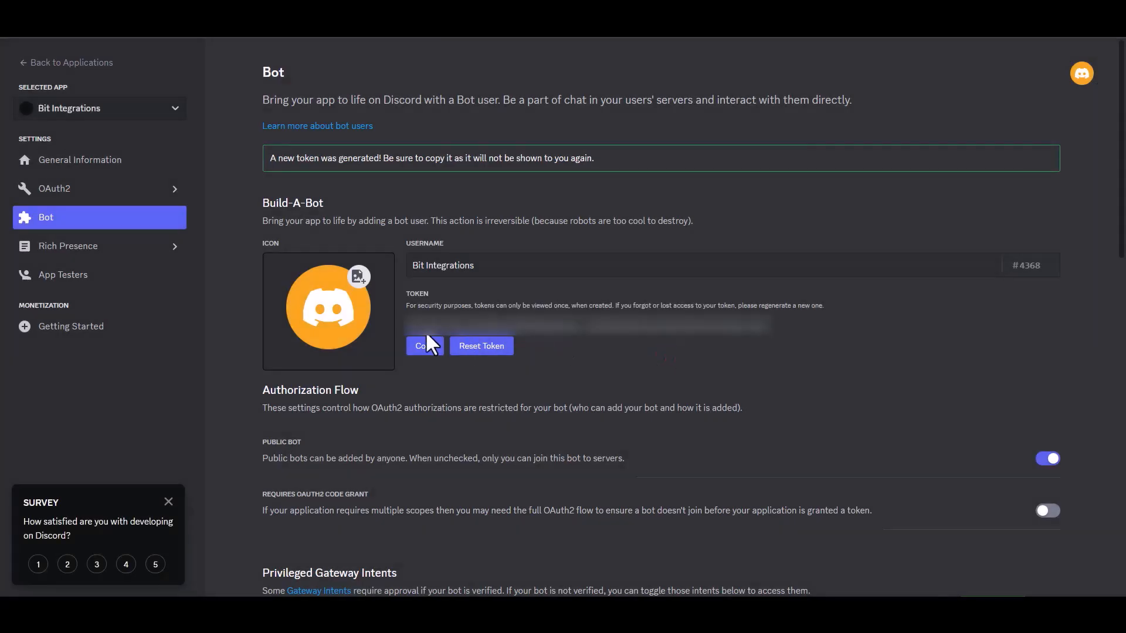
click(426, 348)
click(281, 294)
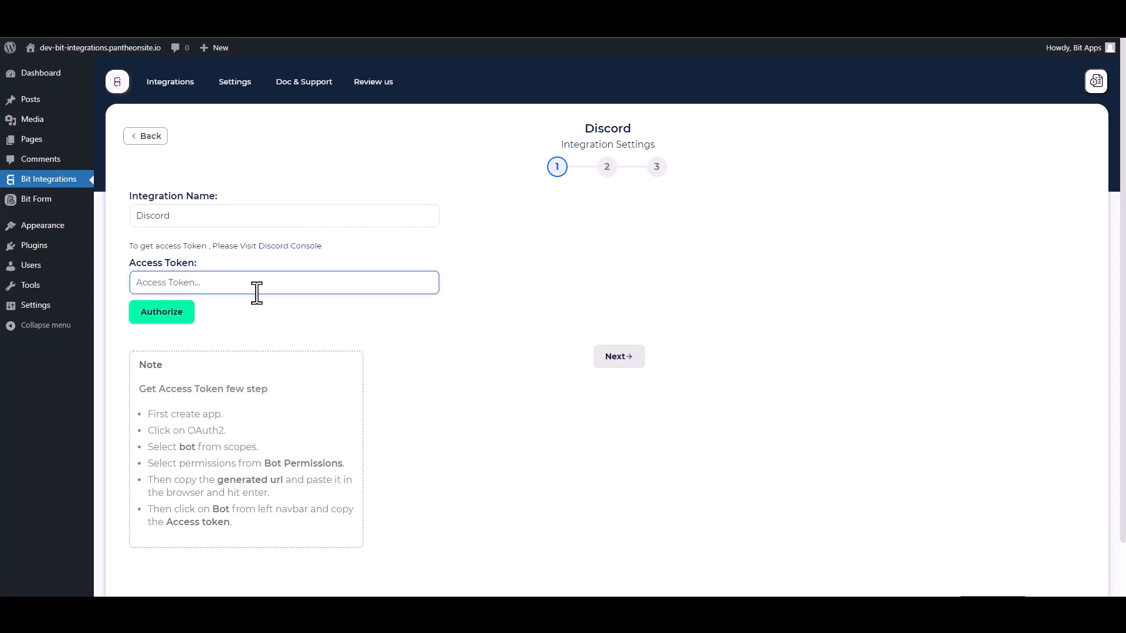
key(ctrl+v)
key(ctrl+v)
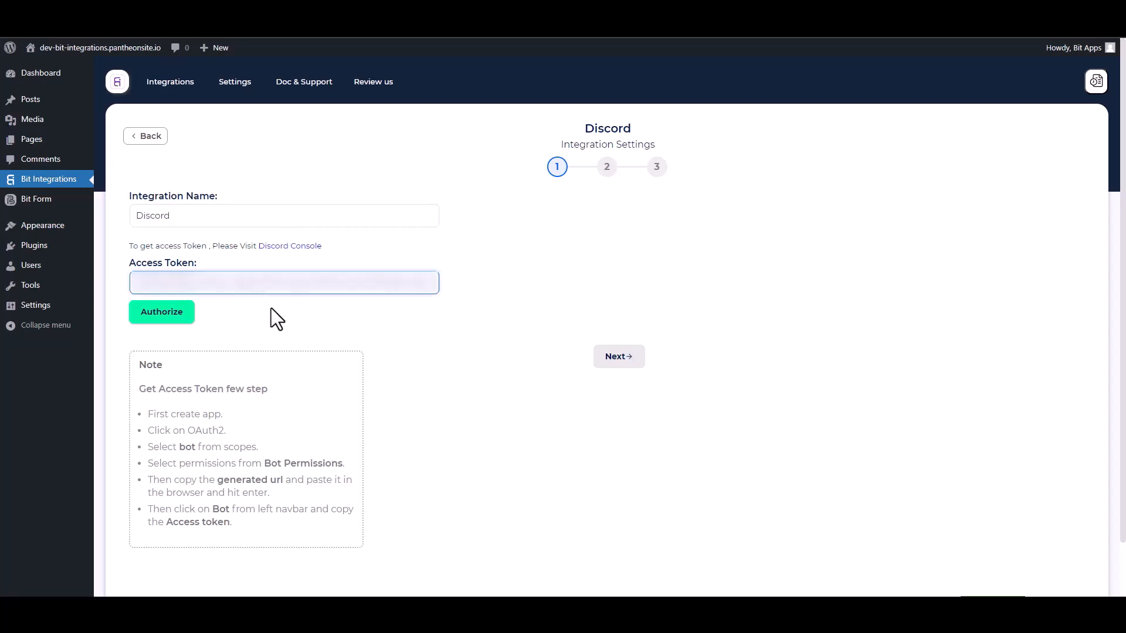
Step: Authorize the Discord connection with the bot token and advance to the server and channel step
click(169, 314)
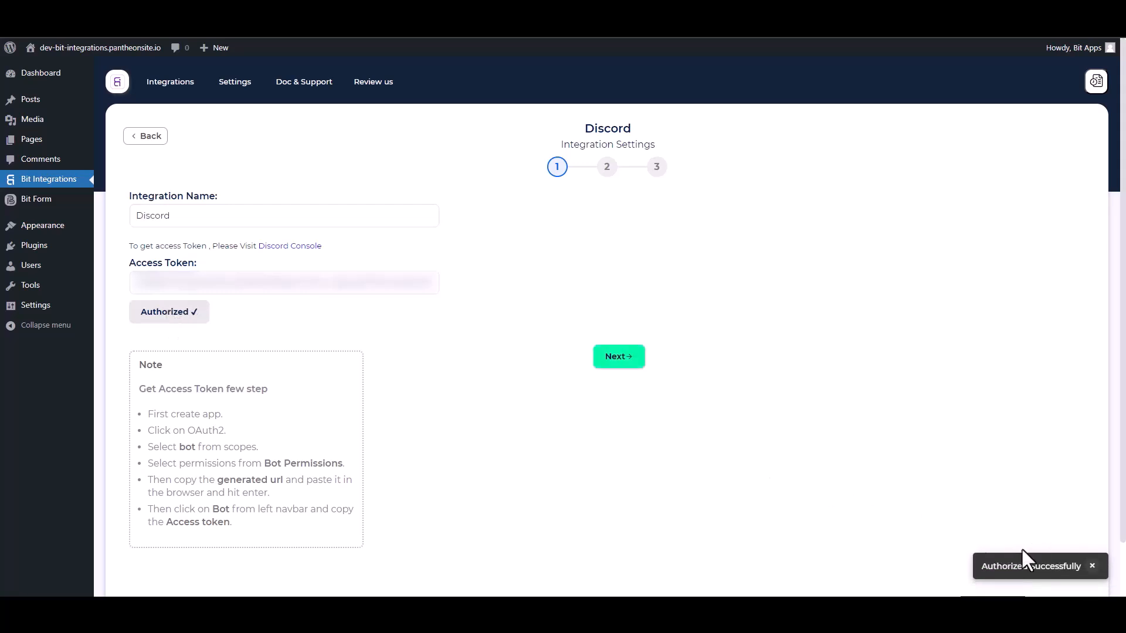
click(620, 362)
click(299, 220)
Step: Select the server and the general channel, and add Name, Email and Phone to the message
click(304, 241)
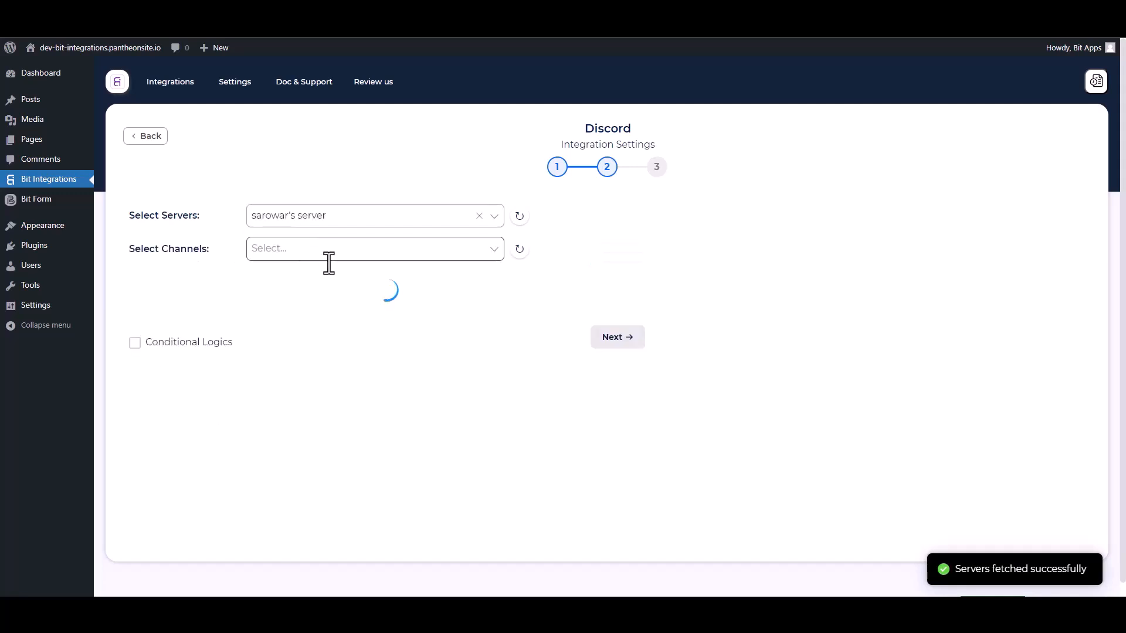
click(255, 248)
click(270, 321)
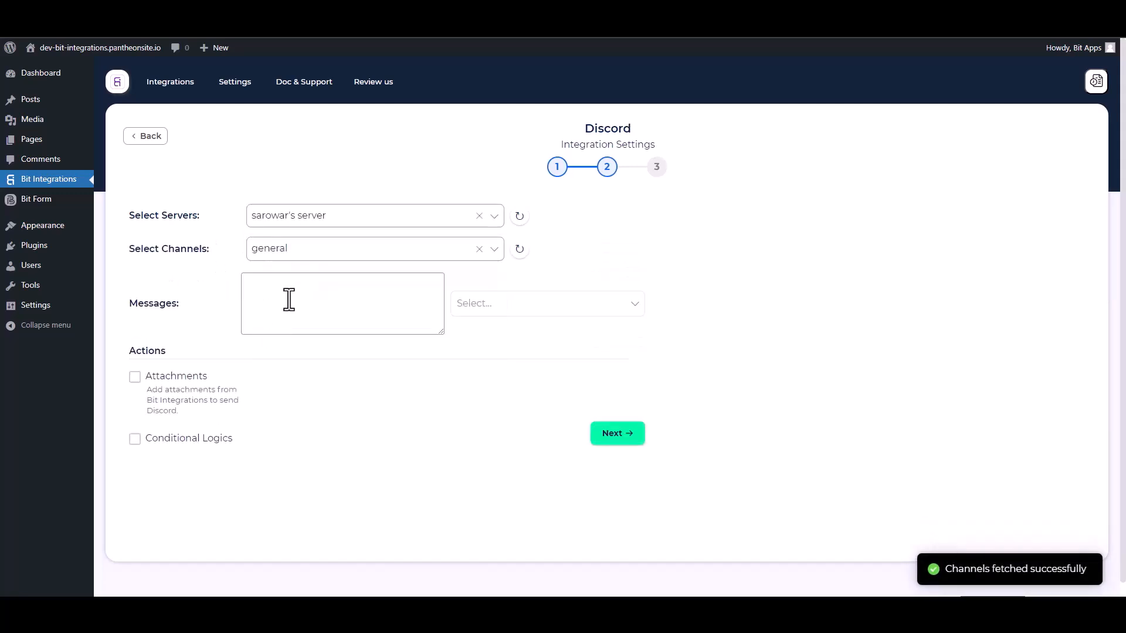
click(464, 306)
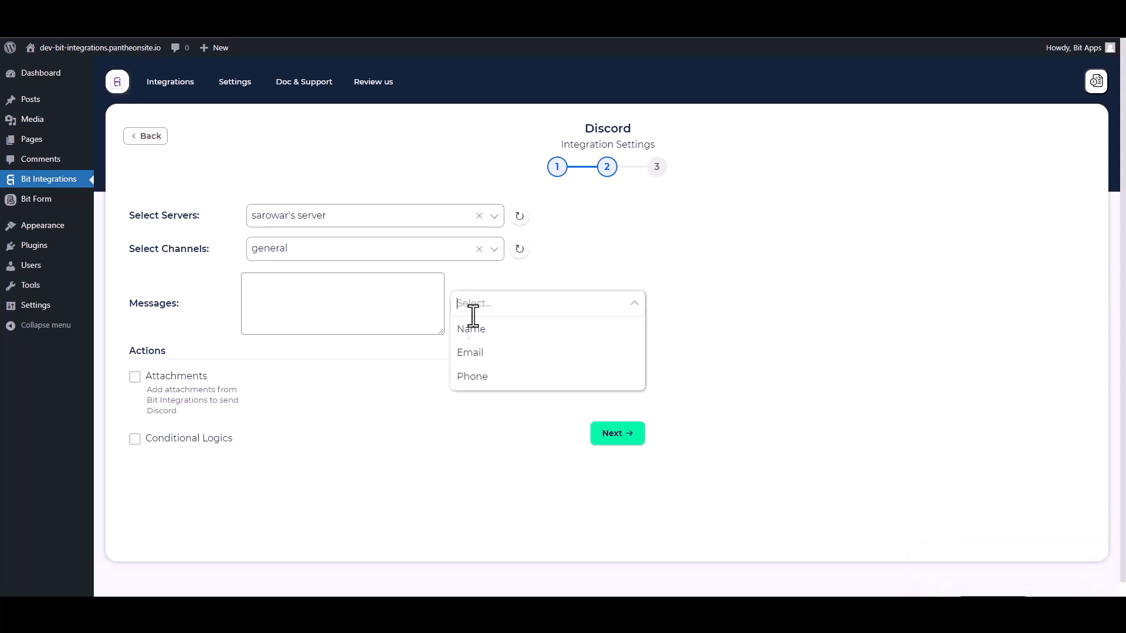
click(464, 333)
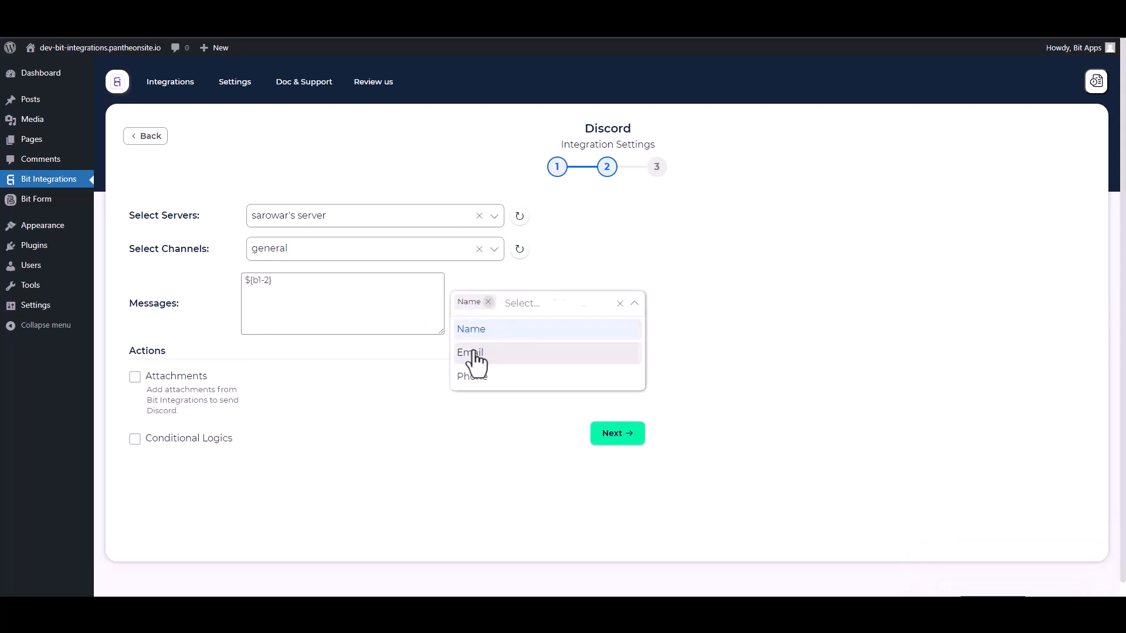
click(472, 354)
click(473, 378)
click(391, 453)
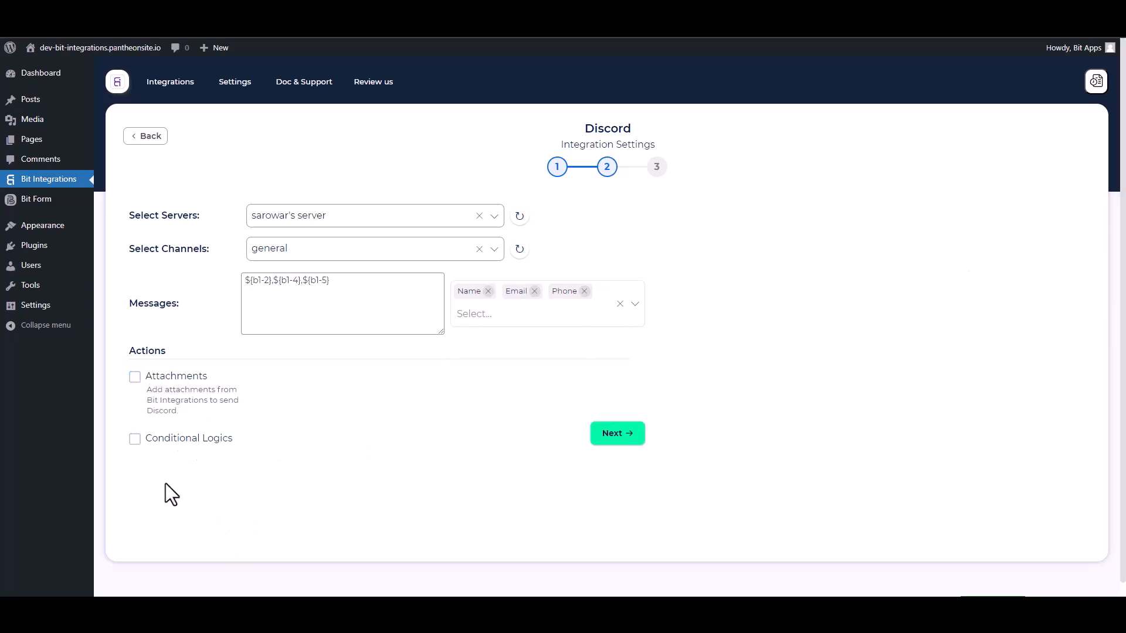
Step: Leave Conditional Logics off and finish and save the Discord integration
click(135, 440)
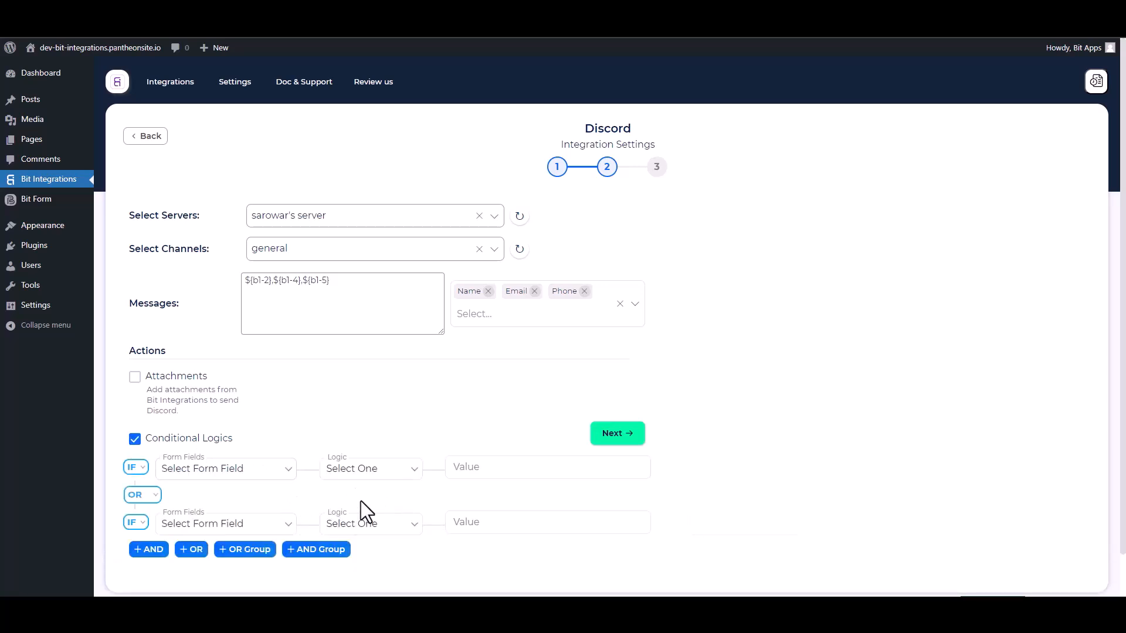
click(135, 439)
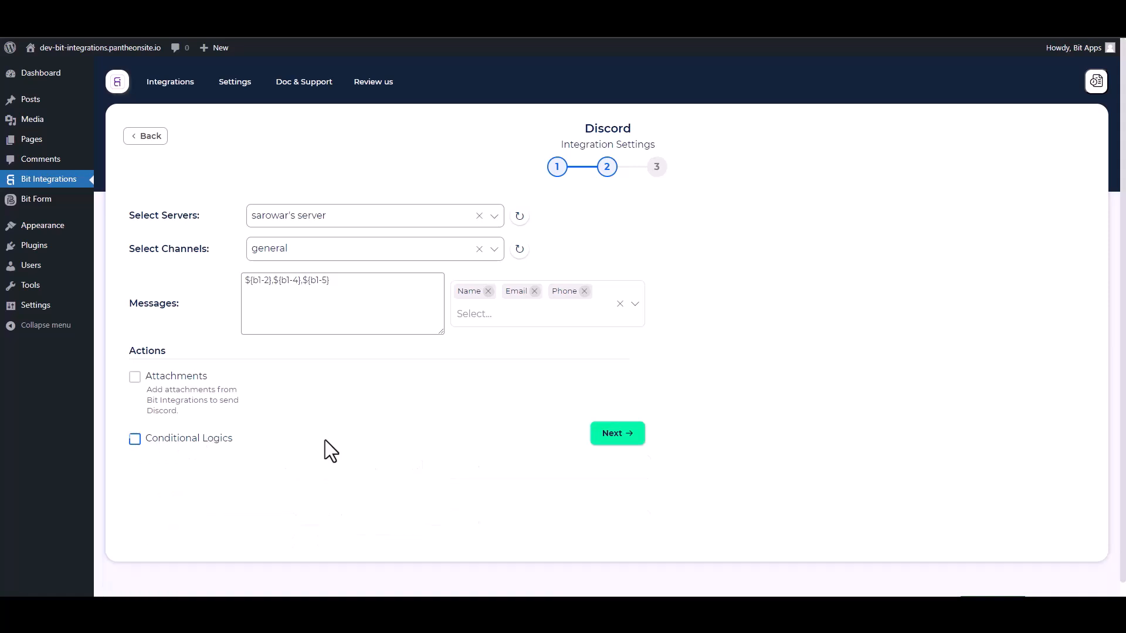
click(612, 435)
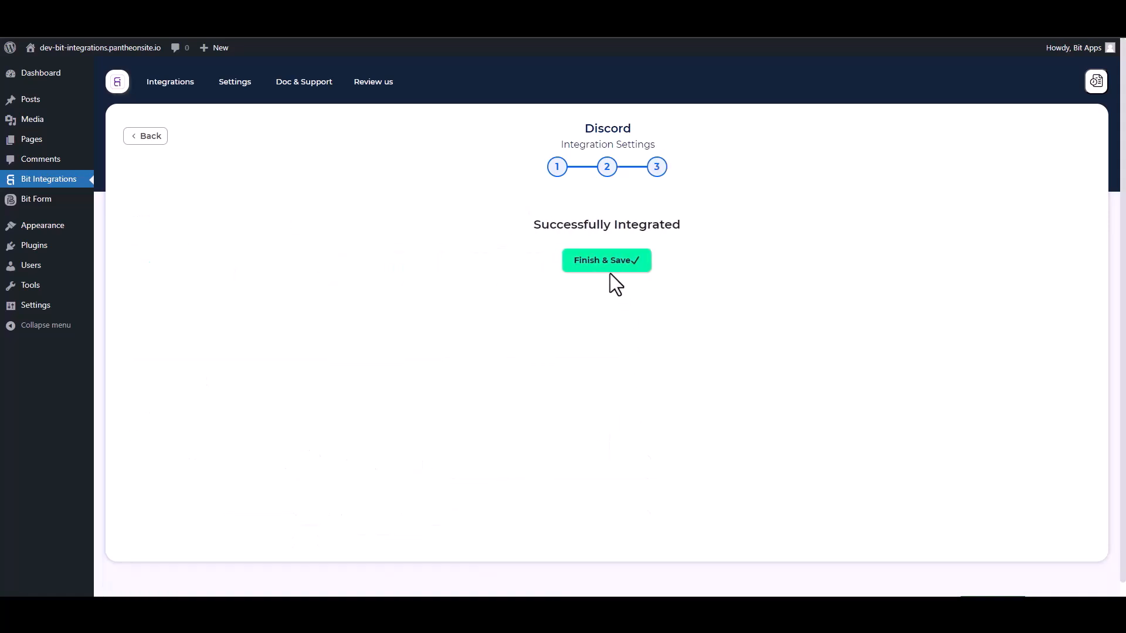
click(610, 267)
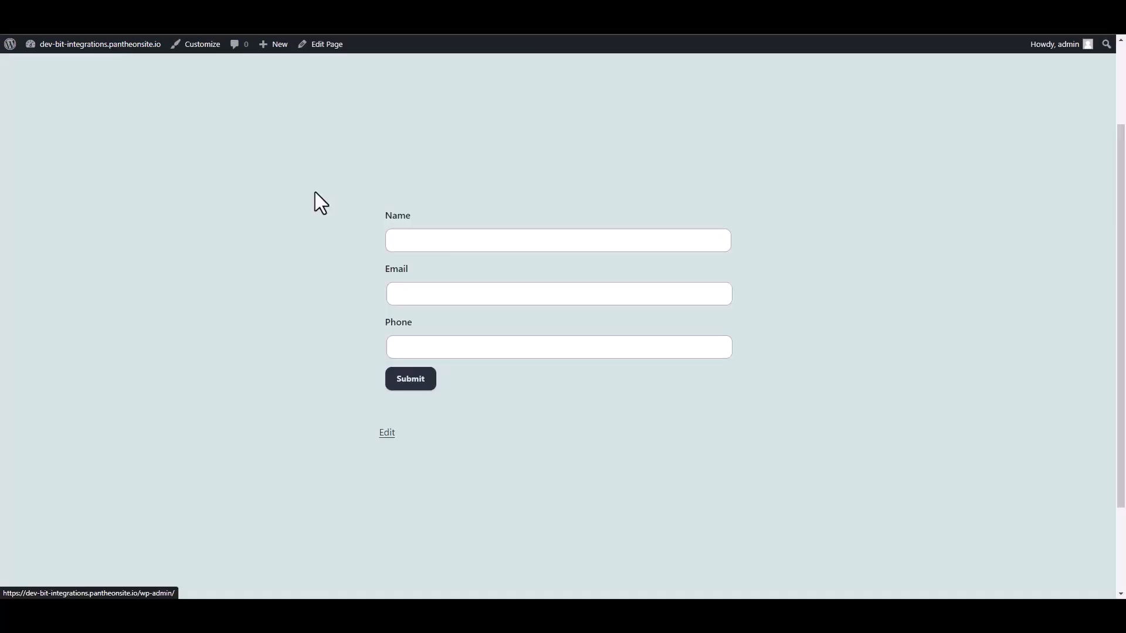
Step: Submit a test entry named 'Bit Integrations' with an email and phone, then view Discord's #general
click(422, 241)
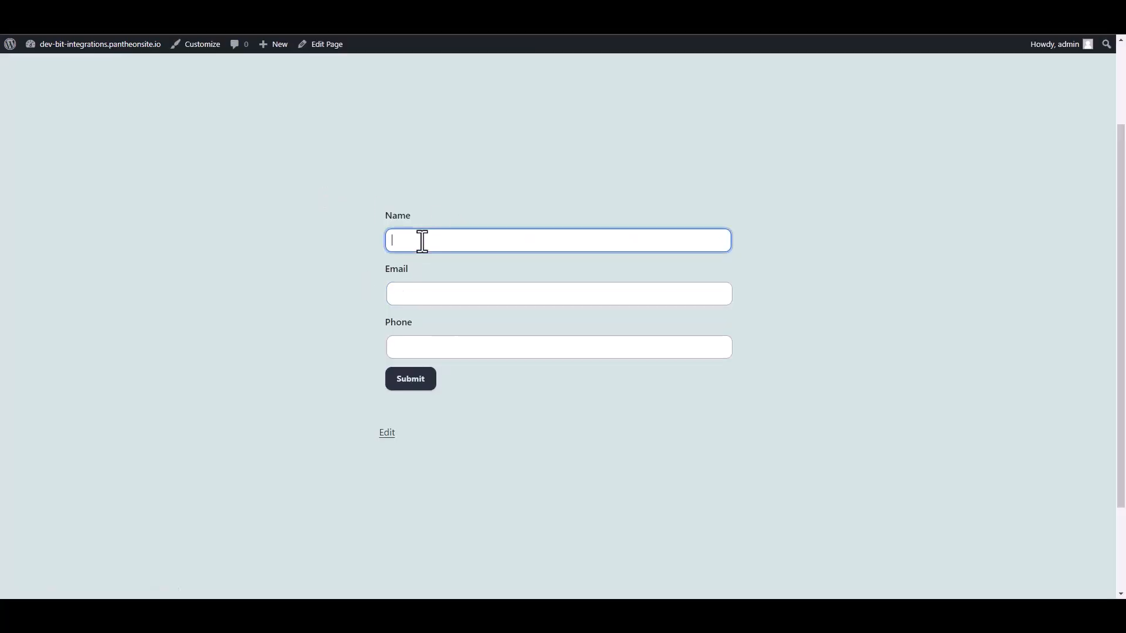
text(Bit Integrations)
click(410, 296)
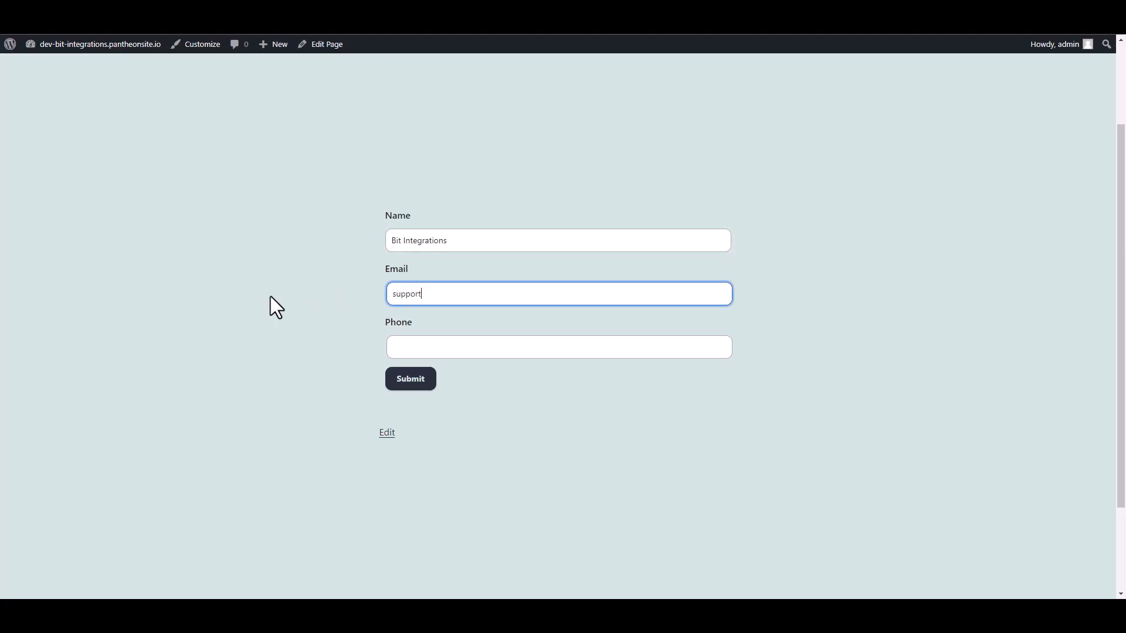
click(394, 348)
text(444555666)
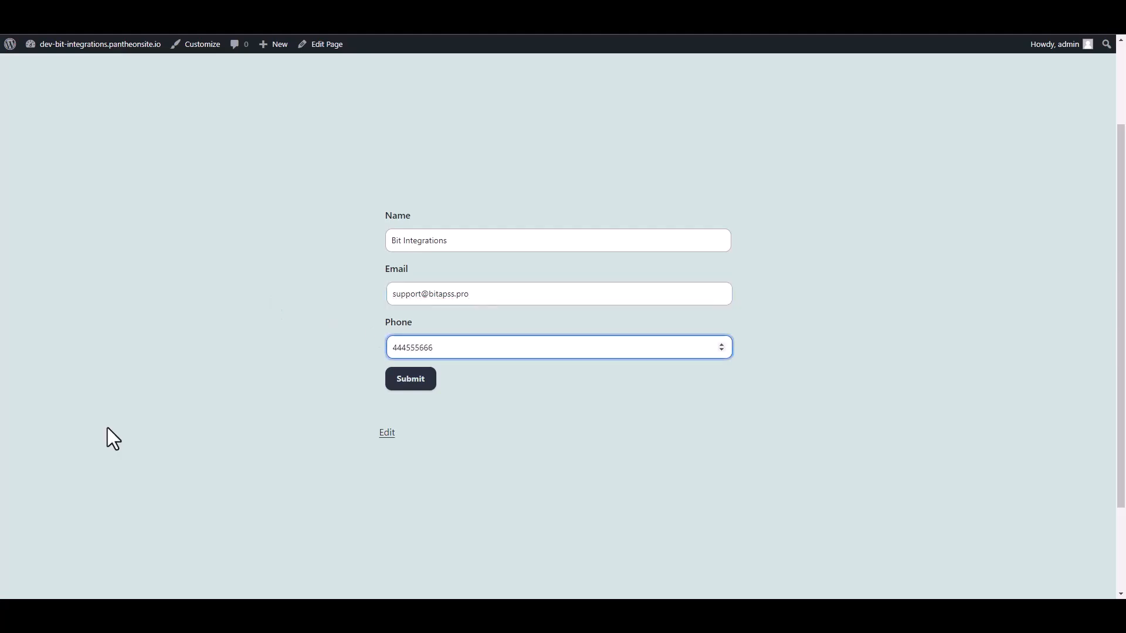
click(424, 382)
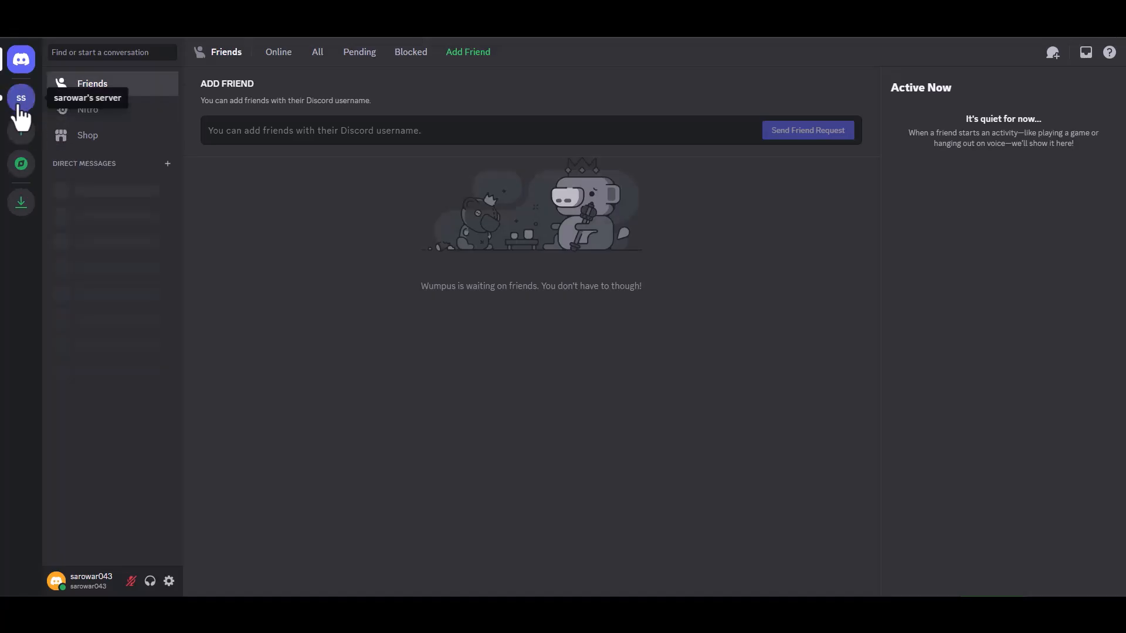
click(19, 107)
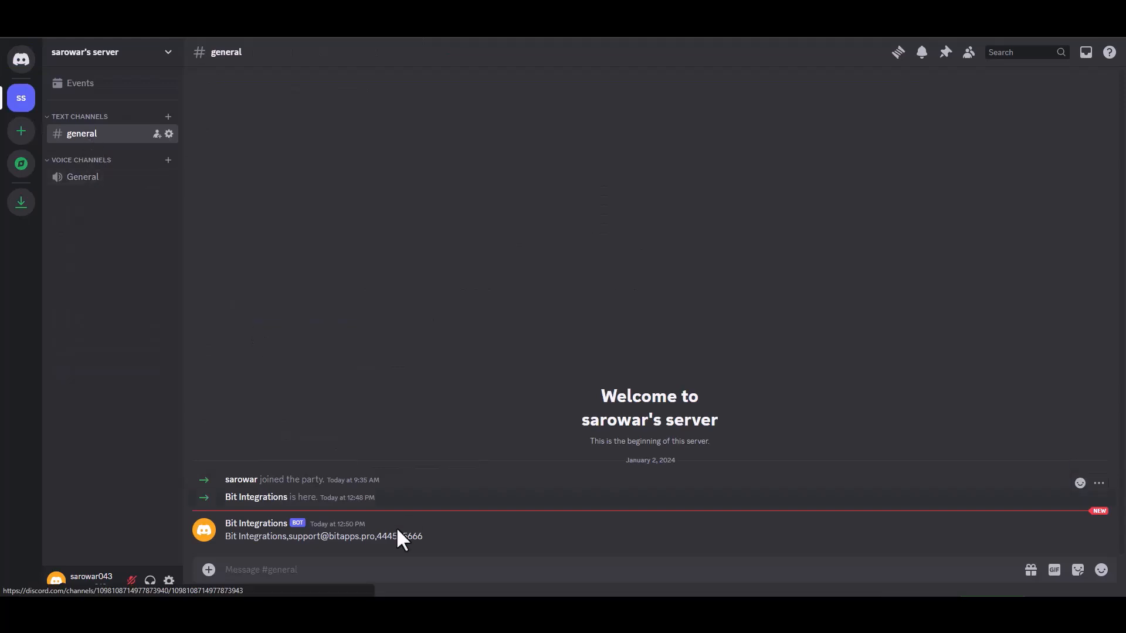
drag(422, 537, 224, 542)
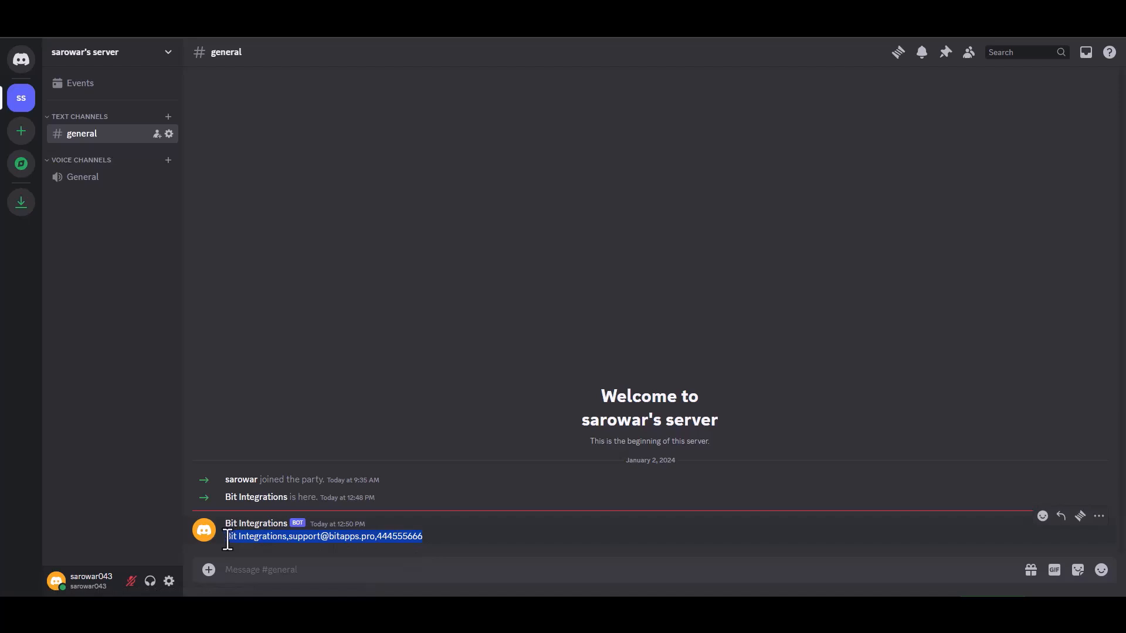
click(486, 548)
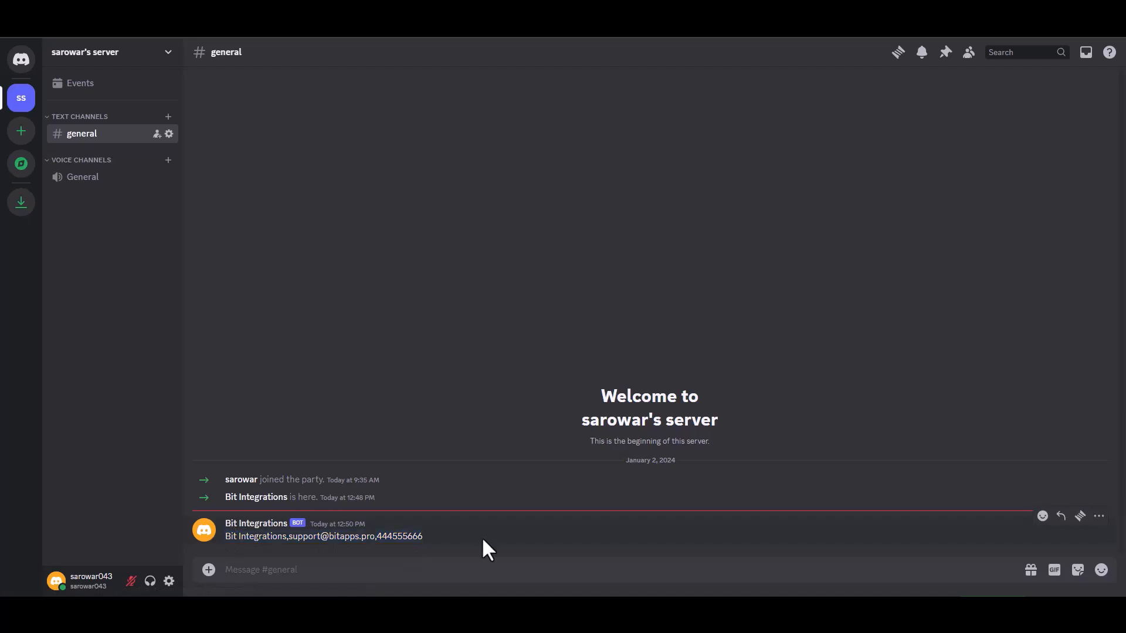